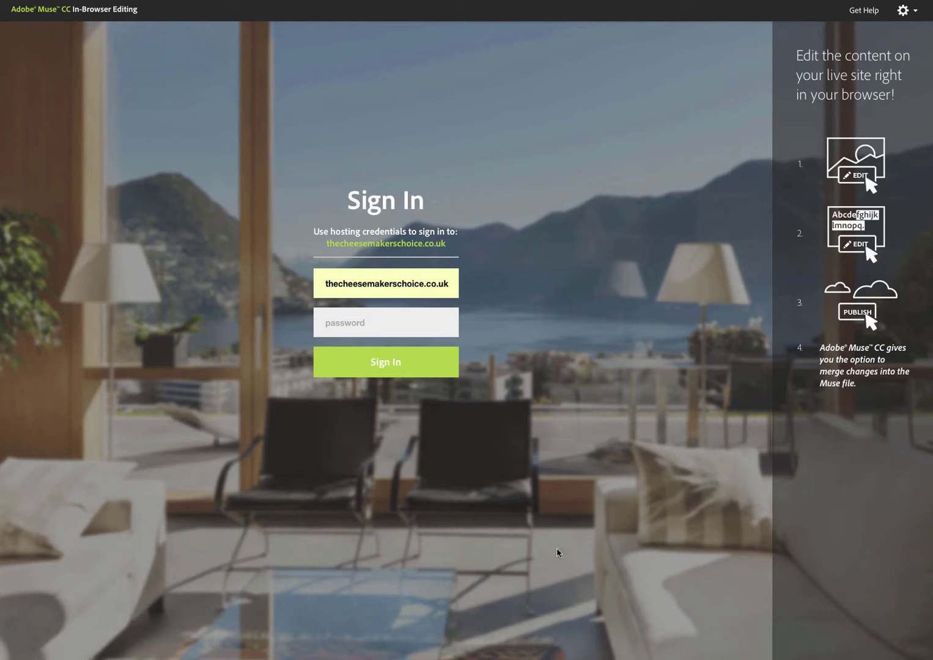
- Enter the account password and sign in to the thecheesemakerschoice.co.uk site for in-browser editing
left_click(340, 323)
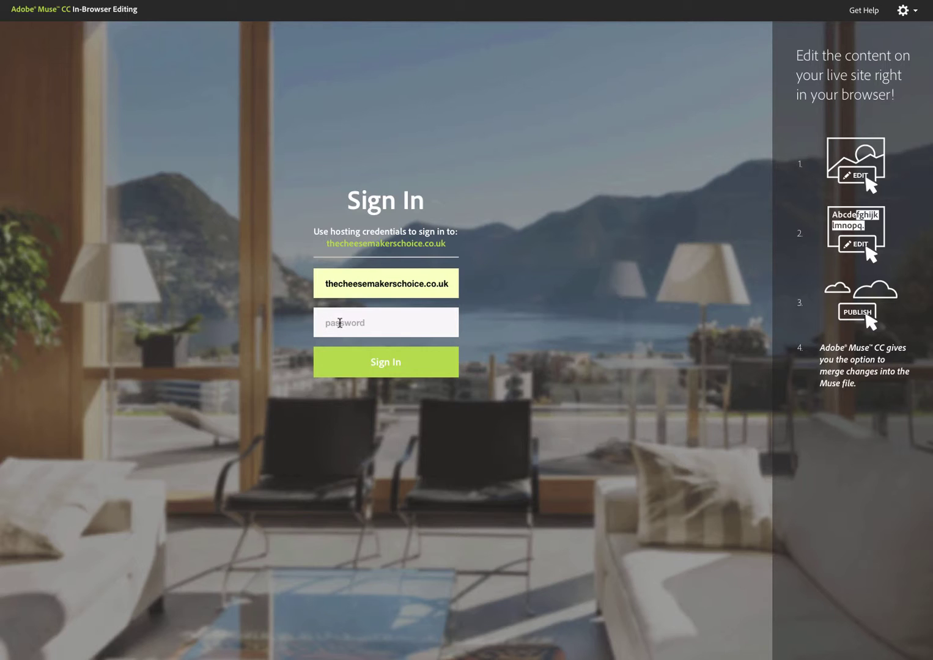
type("••••••••••••••")
left_click(378, 367)
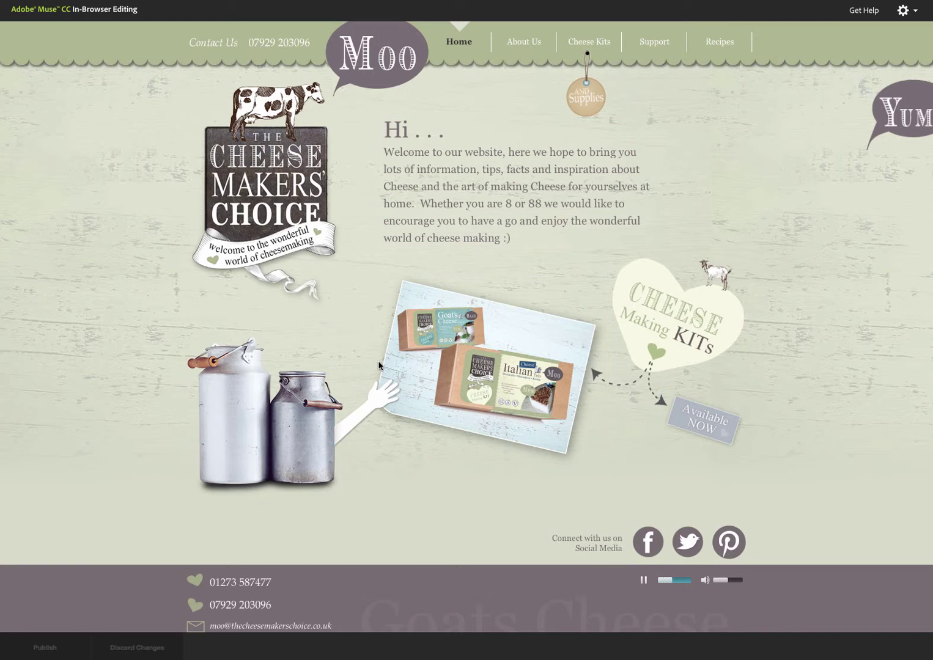
- Go to the About Us page and view the 'Queen Cheese' paragraph in the content editor, closing it without changes
left_click(528, 42)
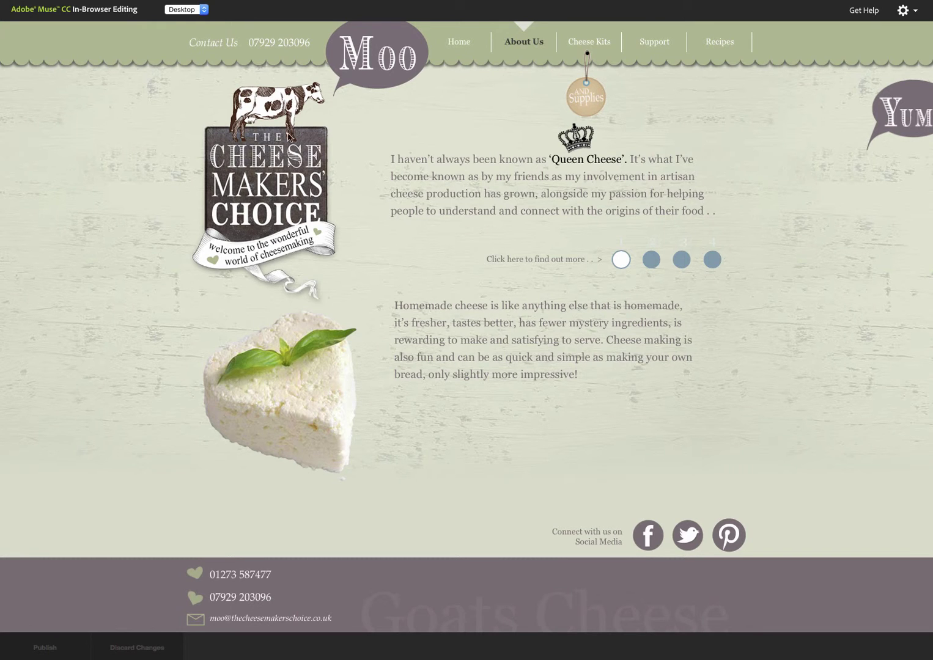
mouse_move(401, 181)
mouse_move(425, 160)
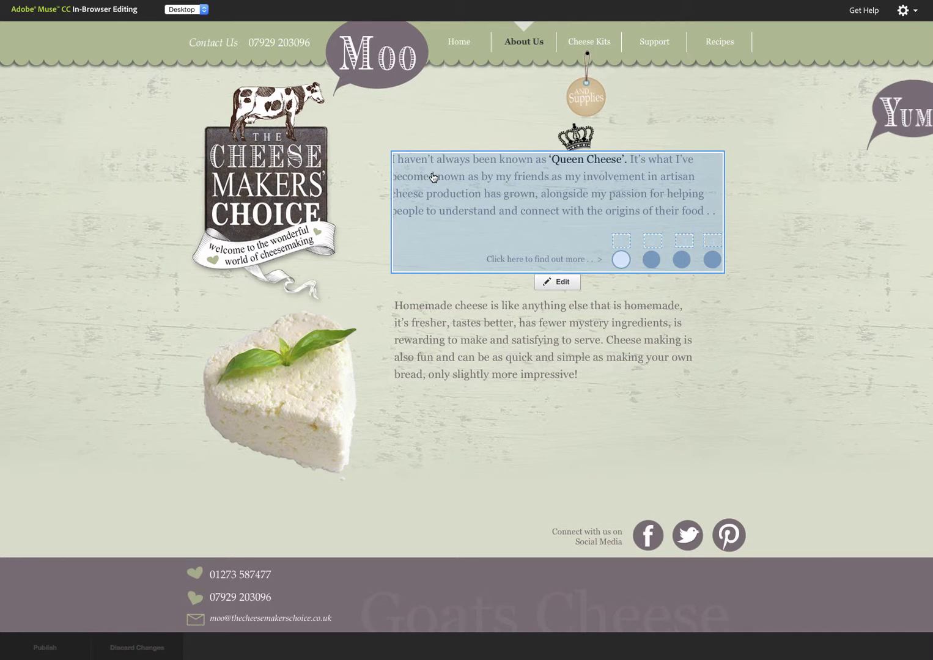
left_click(432, 177)
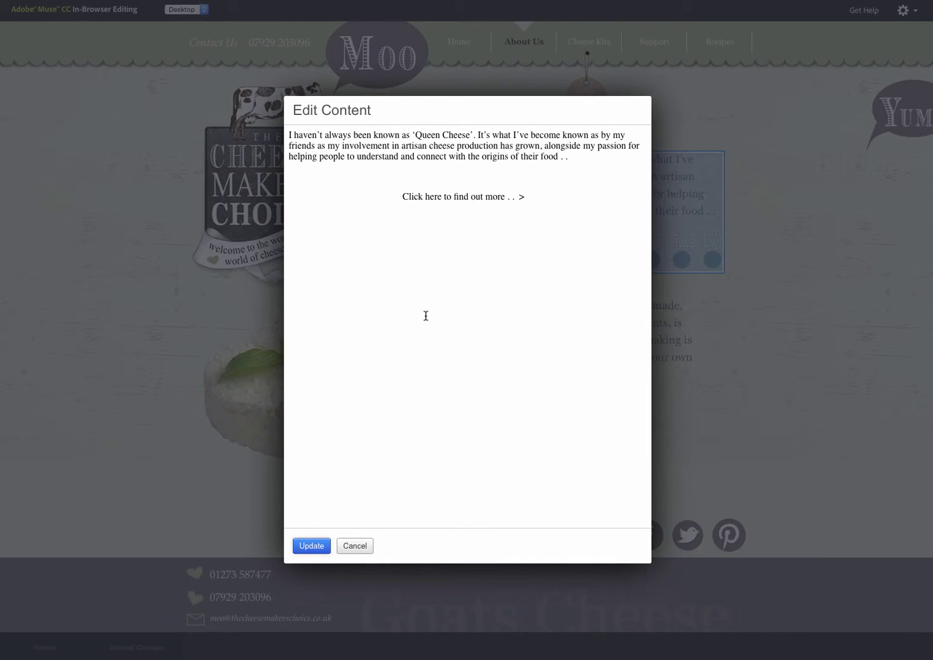
left_click(346, 549)
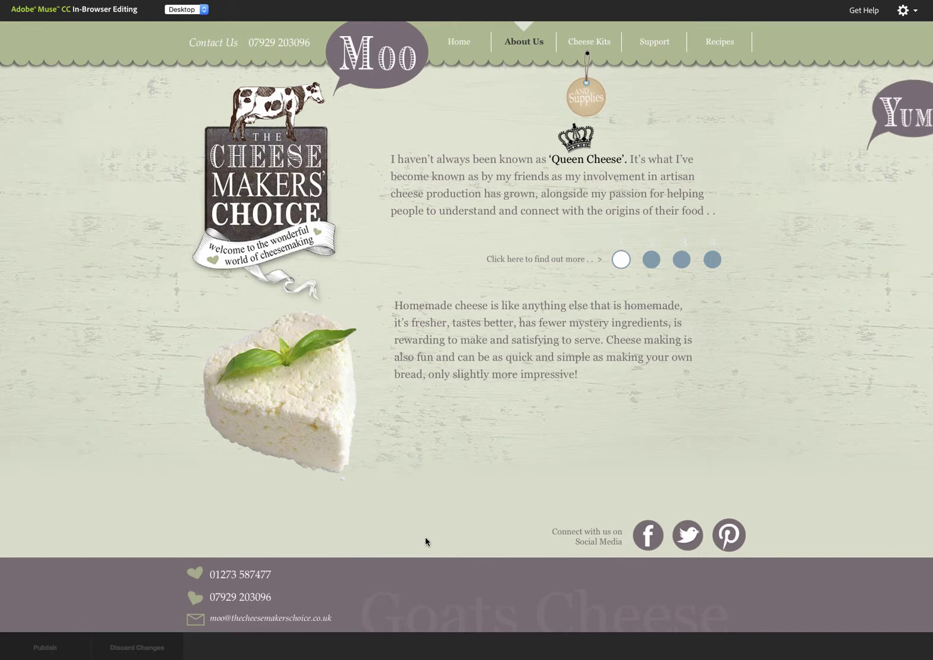
- Append "This is how to update" to the end of the 'Queen Cheese' paragraph and update the page
mouse_move(502, 349)
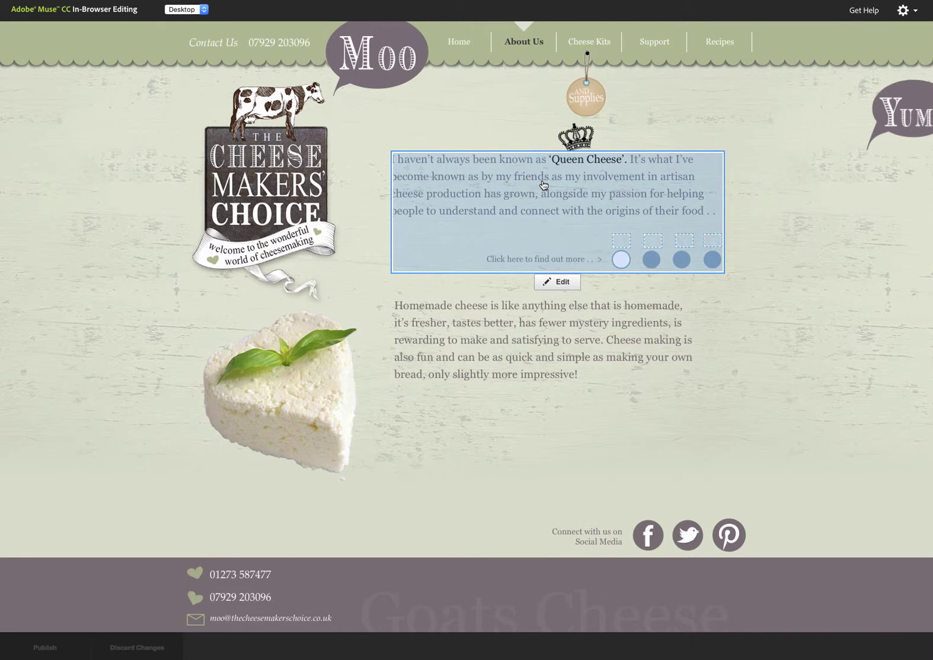
left_click(542, 181)
left_click(575, 157)
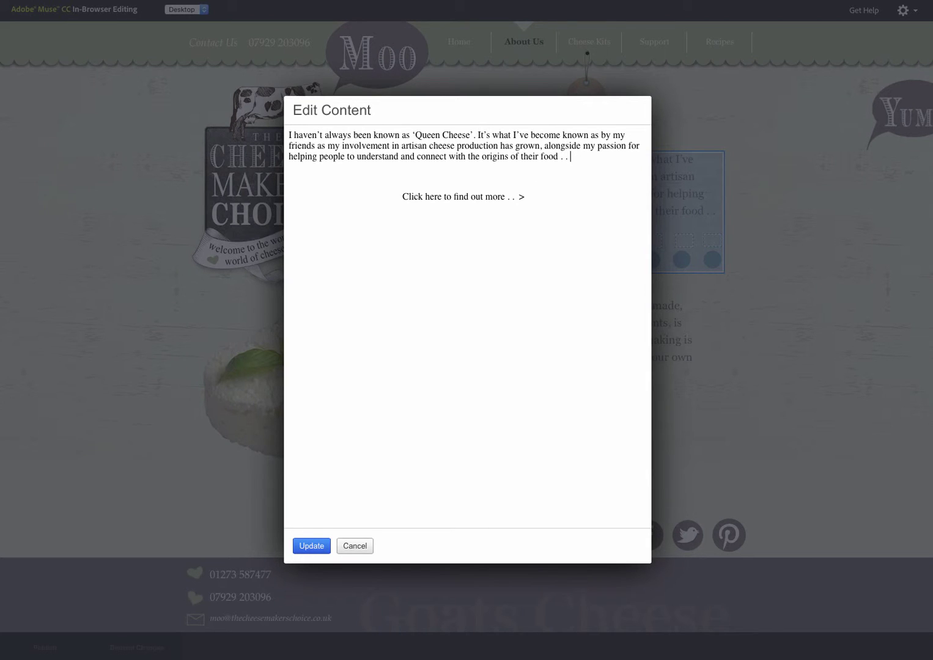
type("This is how to update")
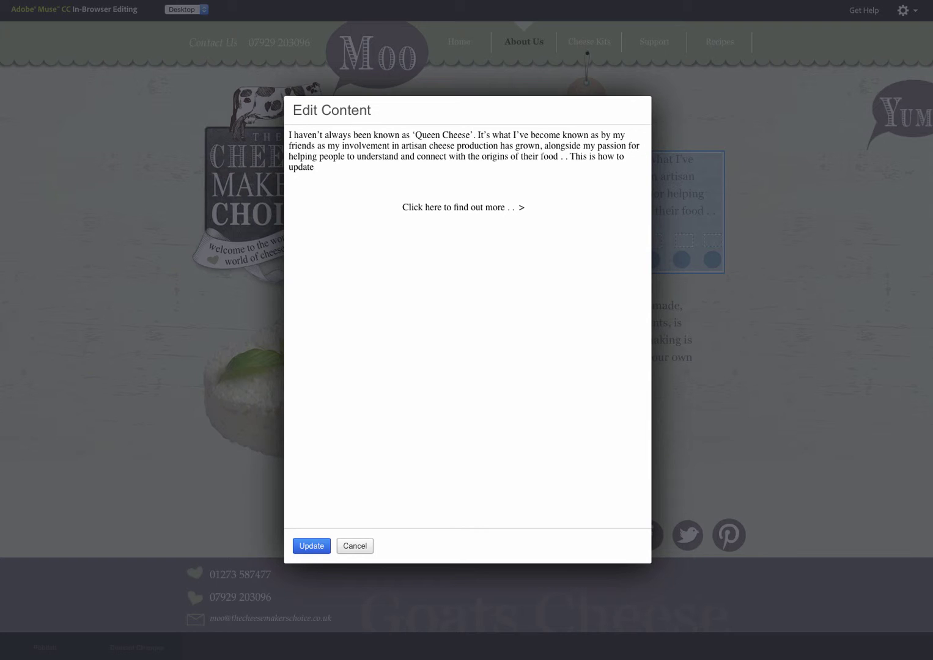
left_click(312, 546)
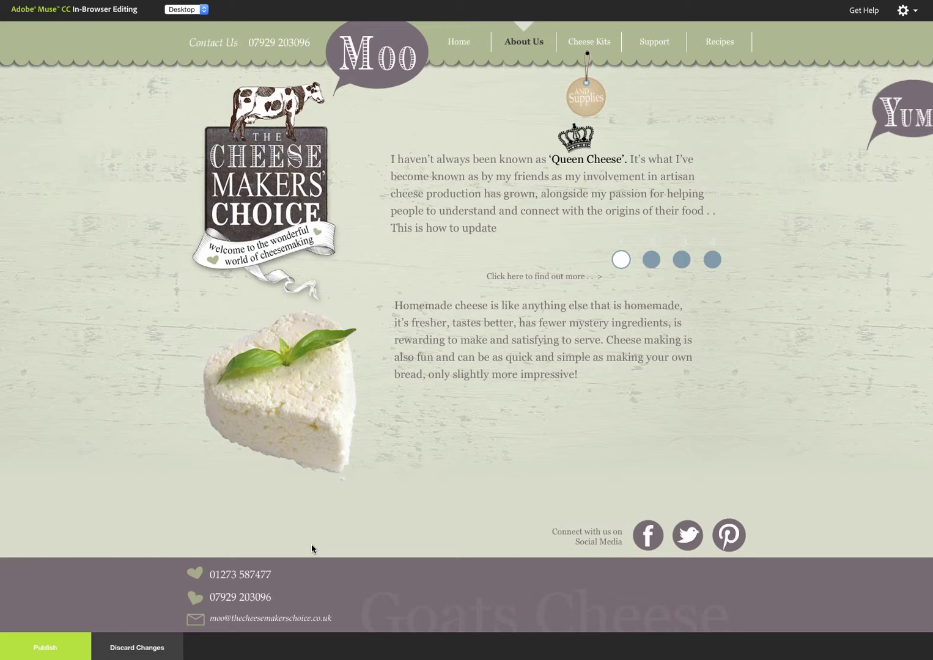
- Discard the unpublished text addition on the About Us page
mouse_move(440, 238)
left_click(129, 651)
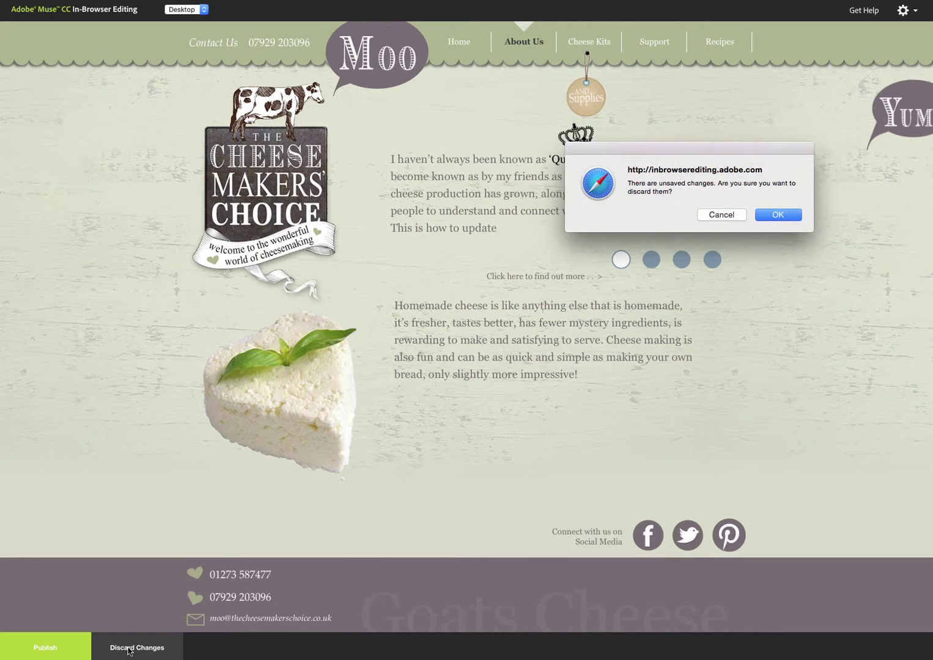
left_click(770, 217)
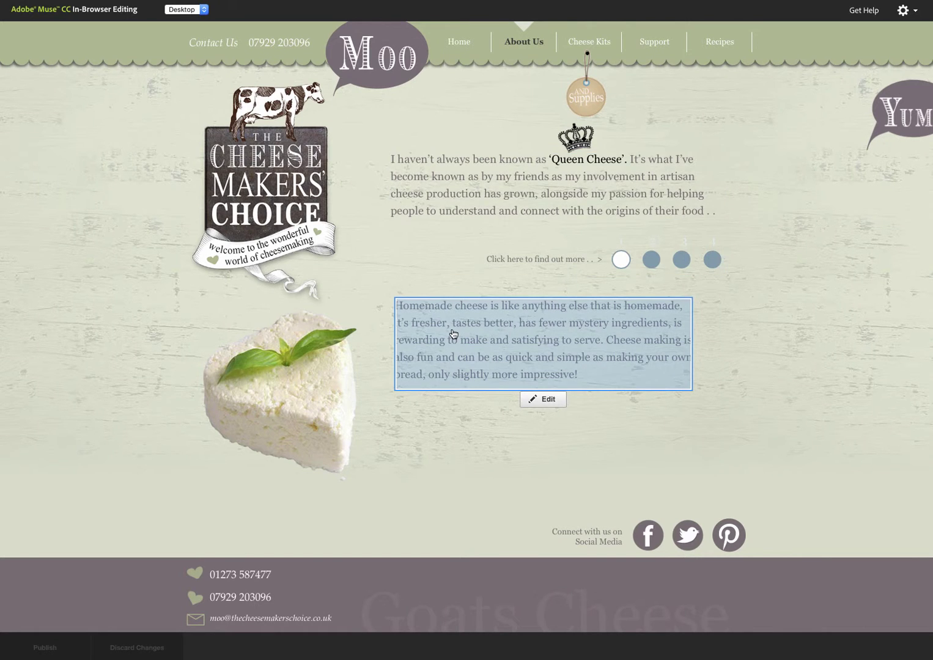
- Go to the Cheese Kits page and view the Italian Trio price in the content editor without changing it
left_click(596, 47)
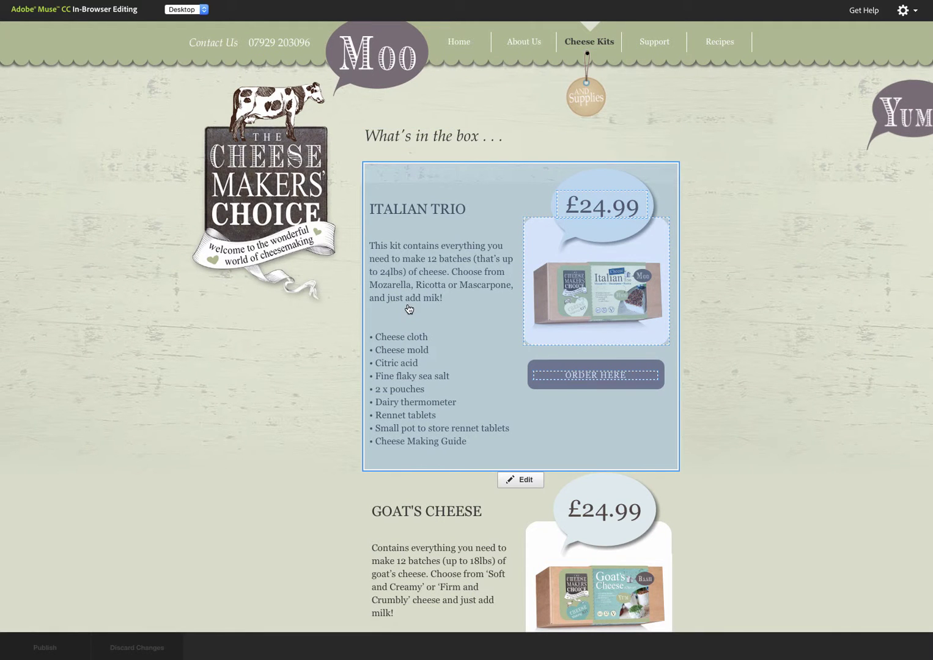
left_click(591, 213)
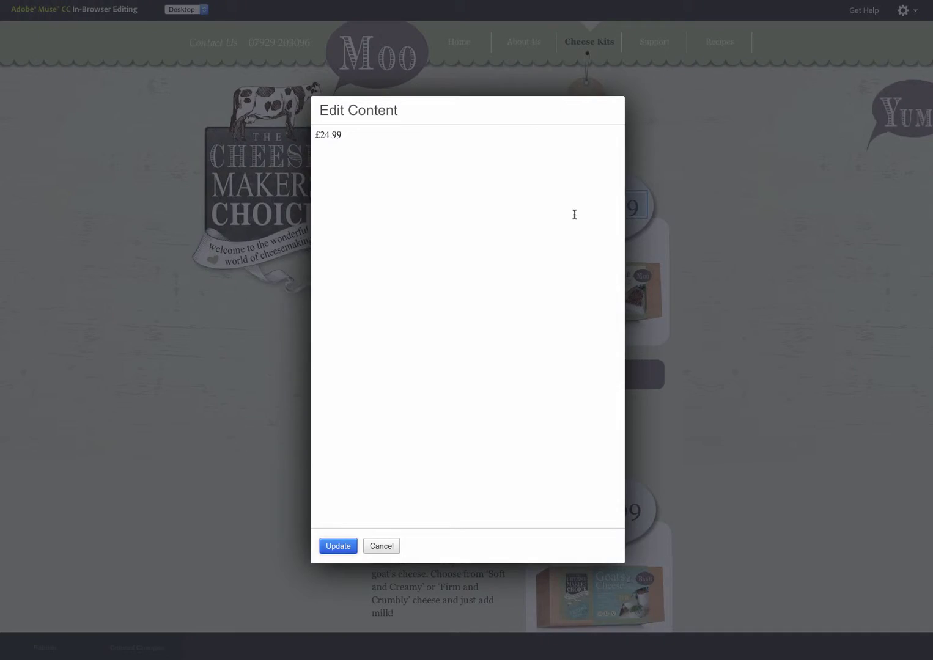
left_click(380, 546)
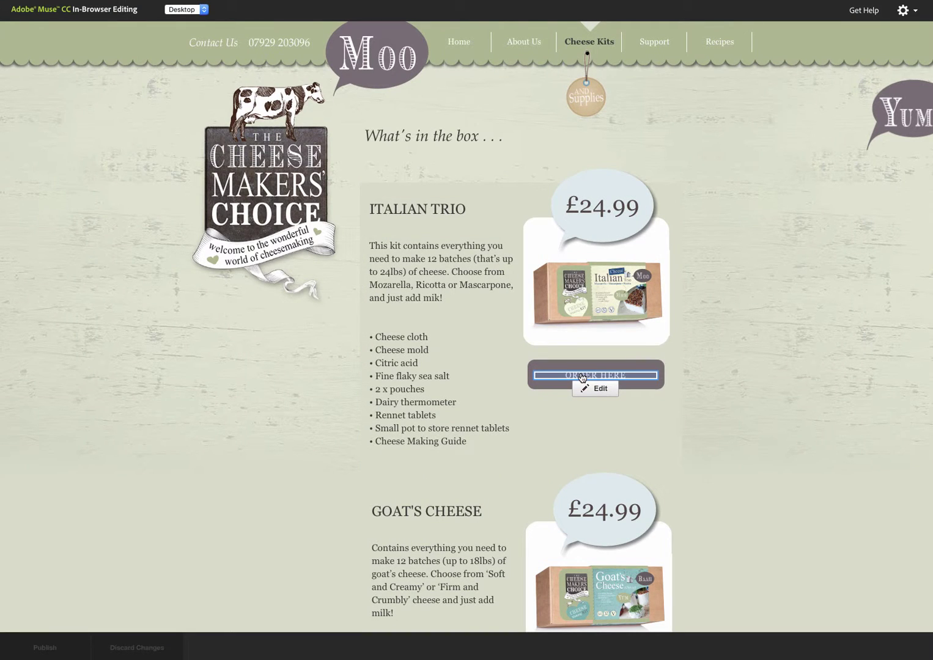
- Open the Italian Trio description for editing, highlight its bulleted contents list, and close the editor without changes
left_click(408, 409)
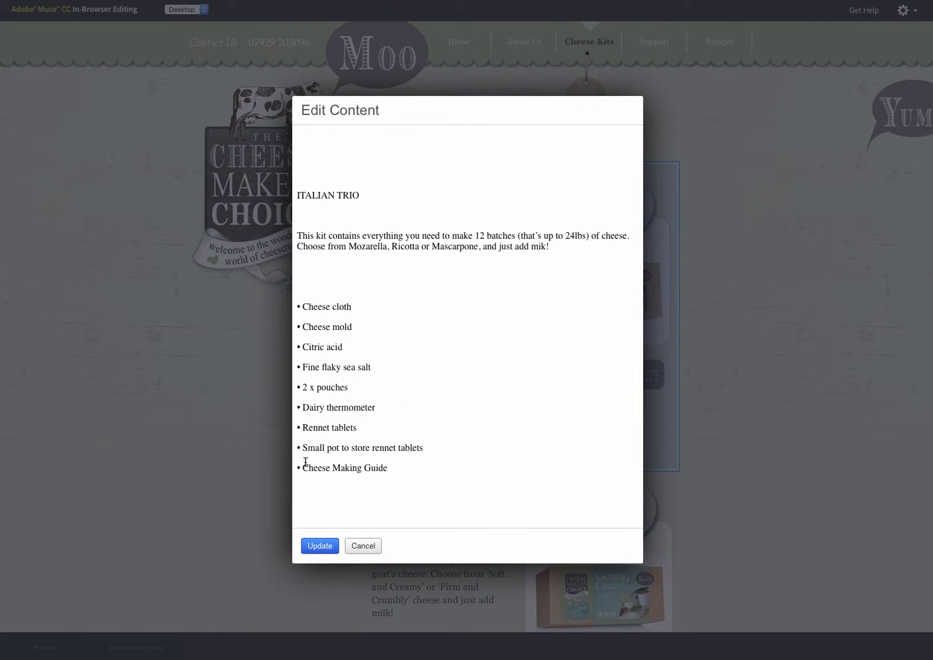
left_click_drag(388, 468, 285, 302)
left_click_drag(285, 301, 294, 465)
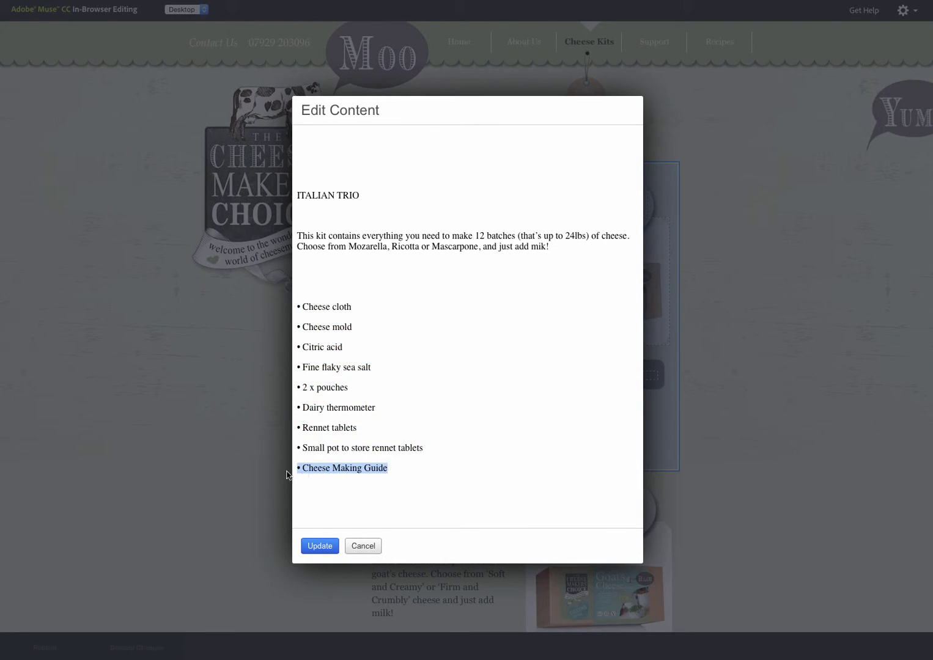
left_click(363, 545)
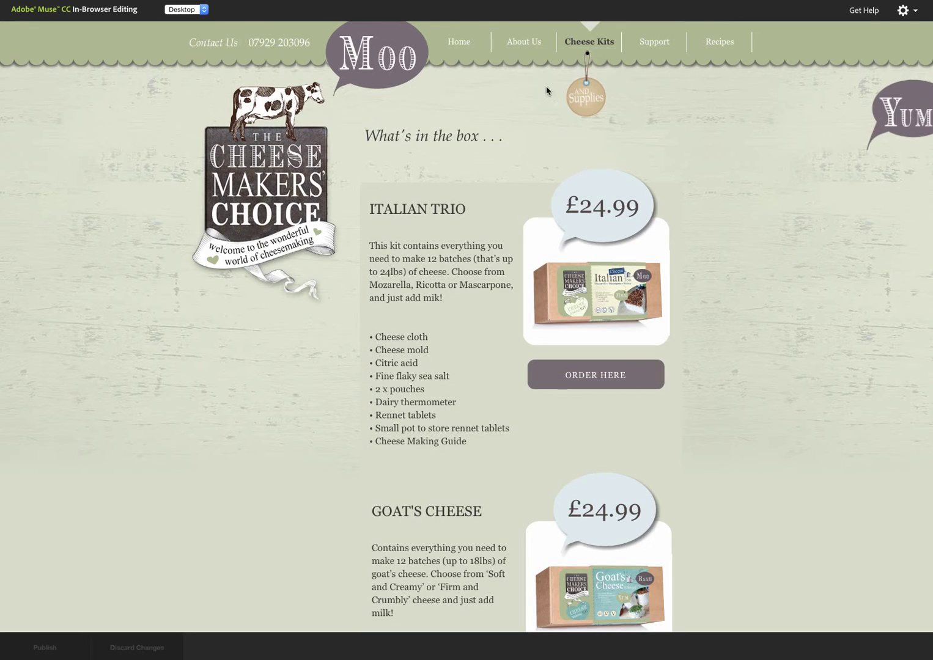
- On the About Us page, replace the crown image above the 'Queen Cheese' text with the site's heart-shaped cheese picture
left_click(522, 43)
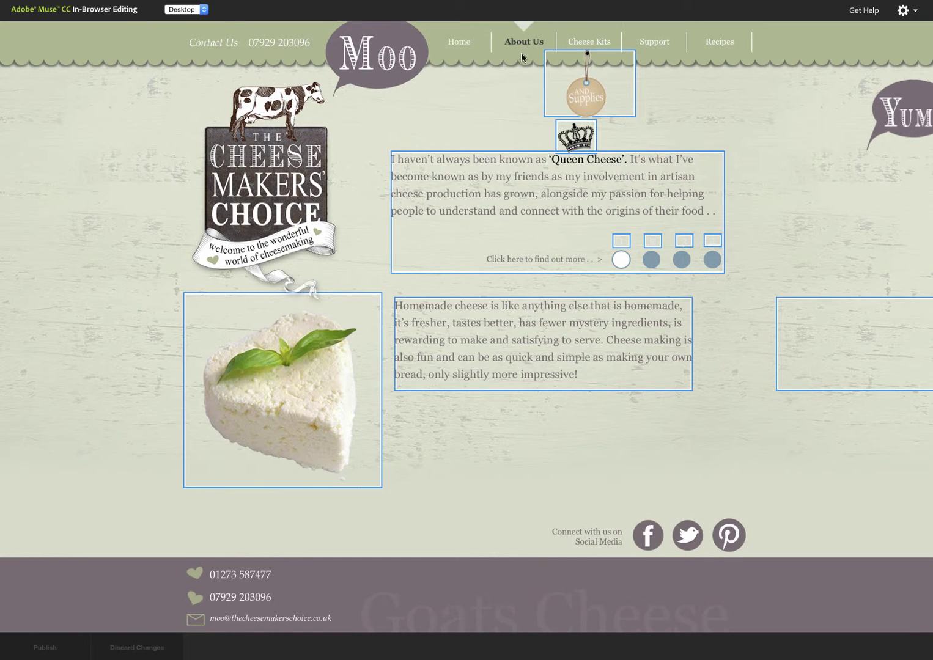
mouse_move(580, 142)
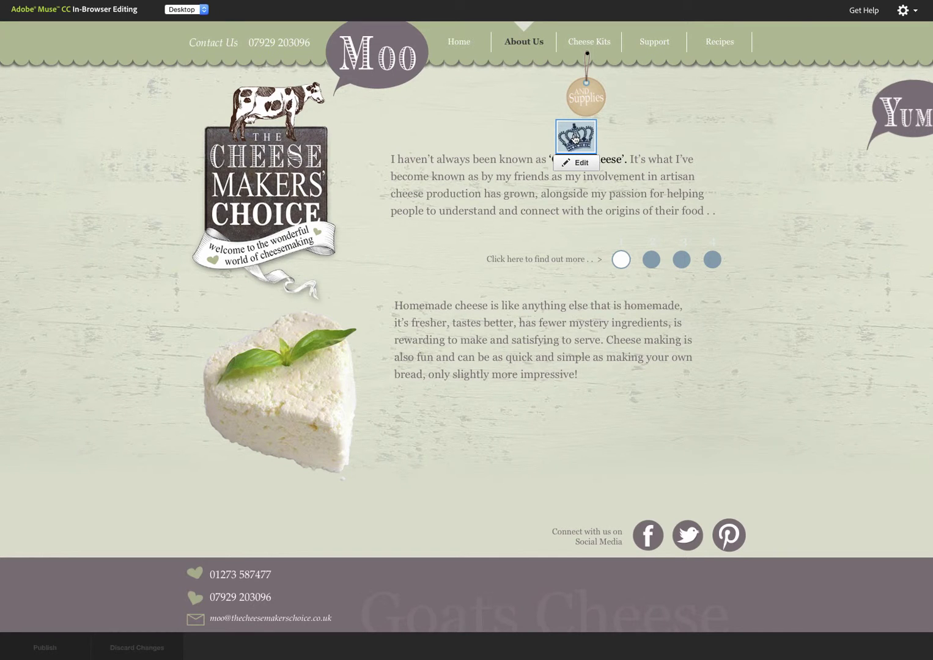
left_click(575, 163)
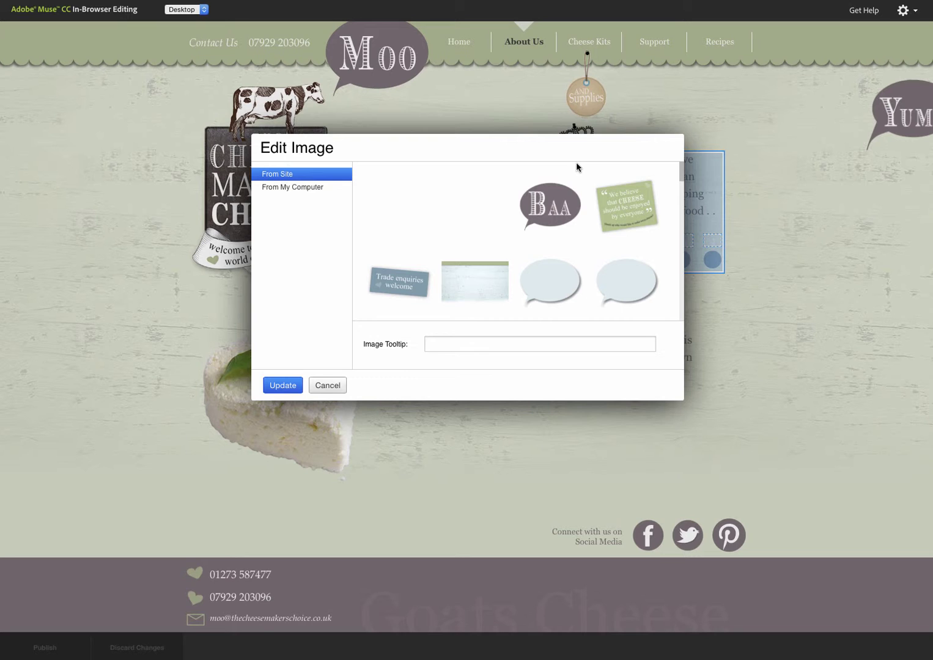
scroll(533, 286, "down", 4)
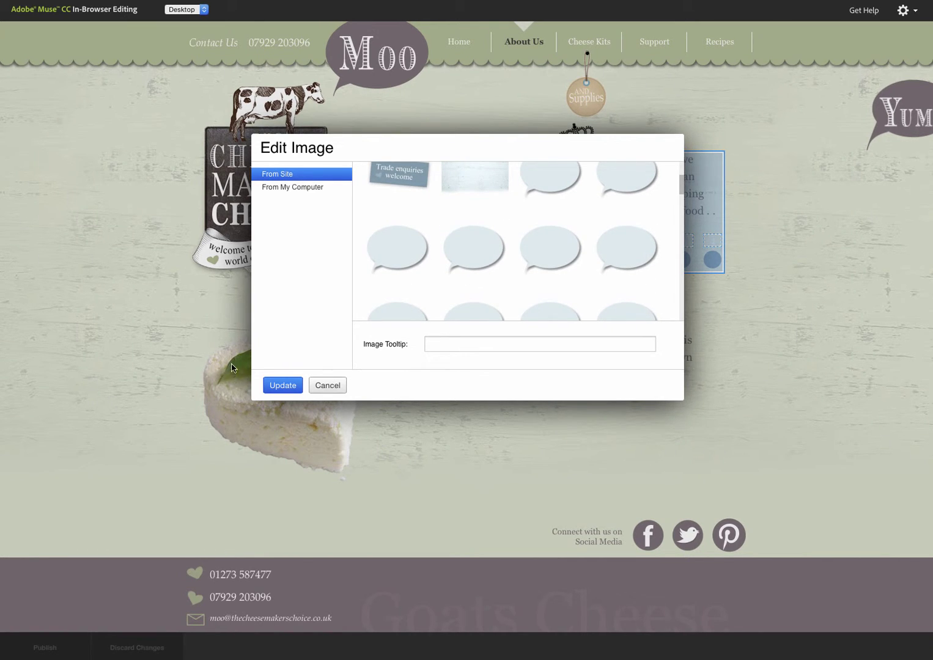
scroll(483, 246, "down", 8)
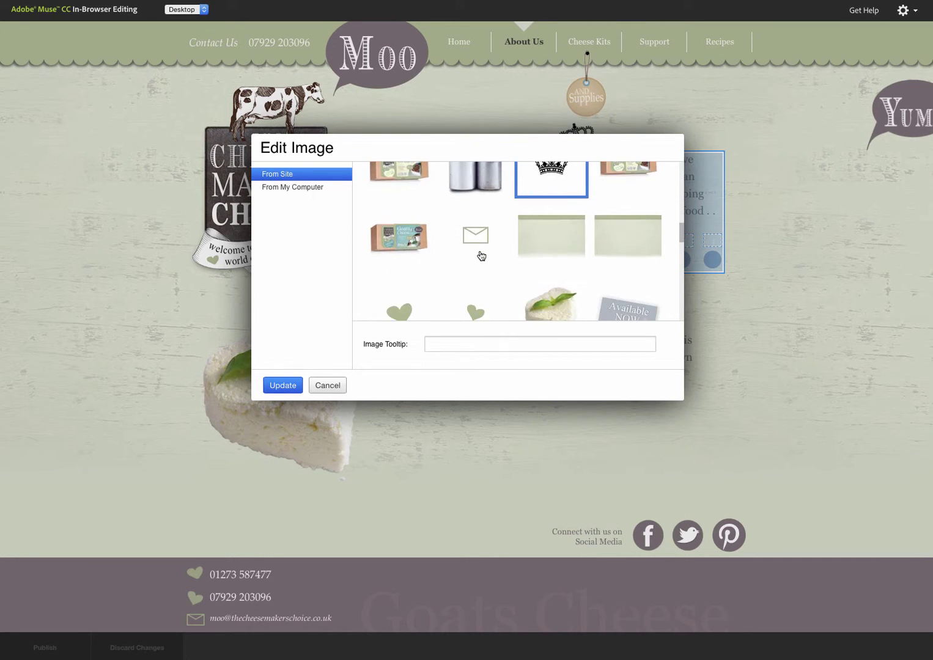
left_click(543, 264)
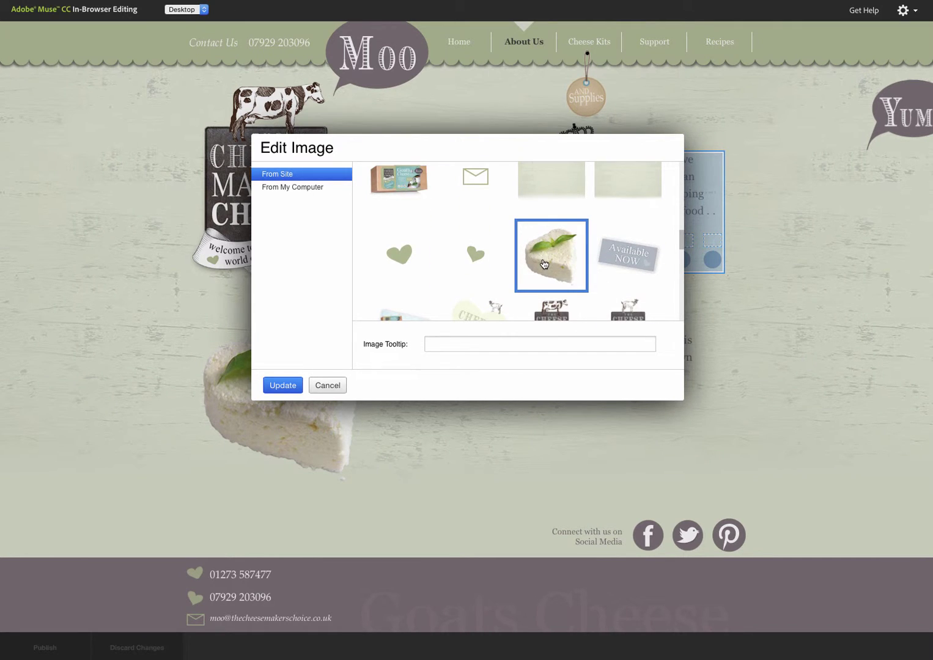
left_click(287, 387)
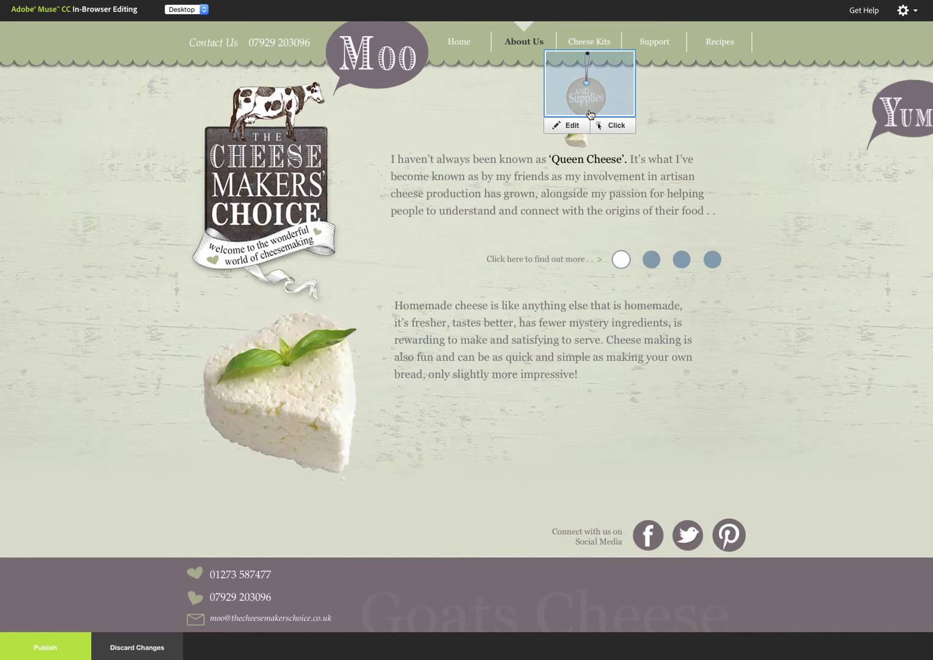
- Replace the large heart-shaped cheese picture on the About Us page with the site's crown image
mouse_move(575, 140)
mouse_move(314, 381)
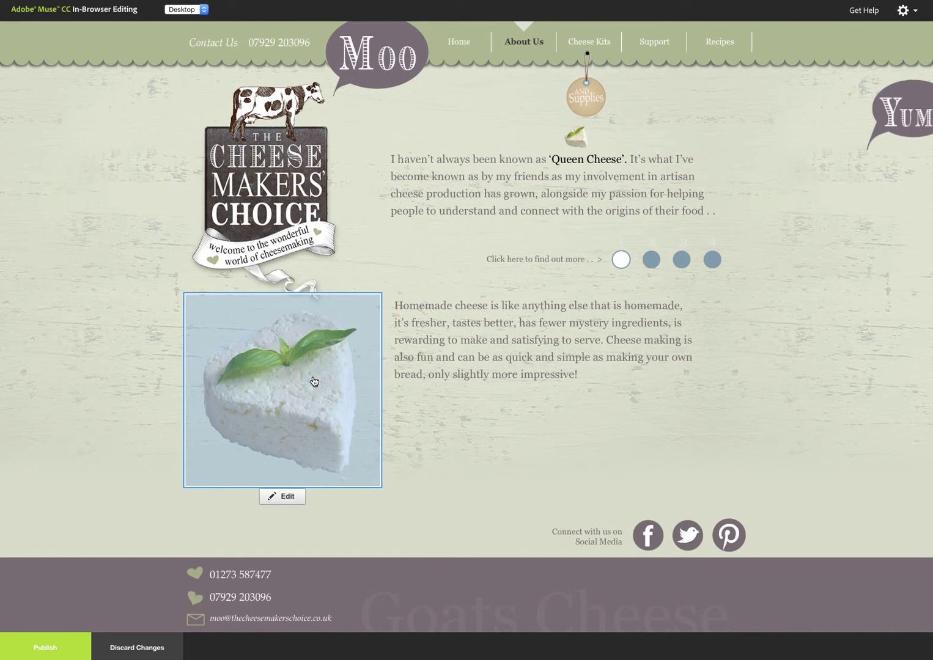
left_click(313, 382)
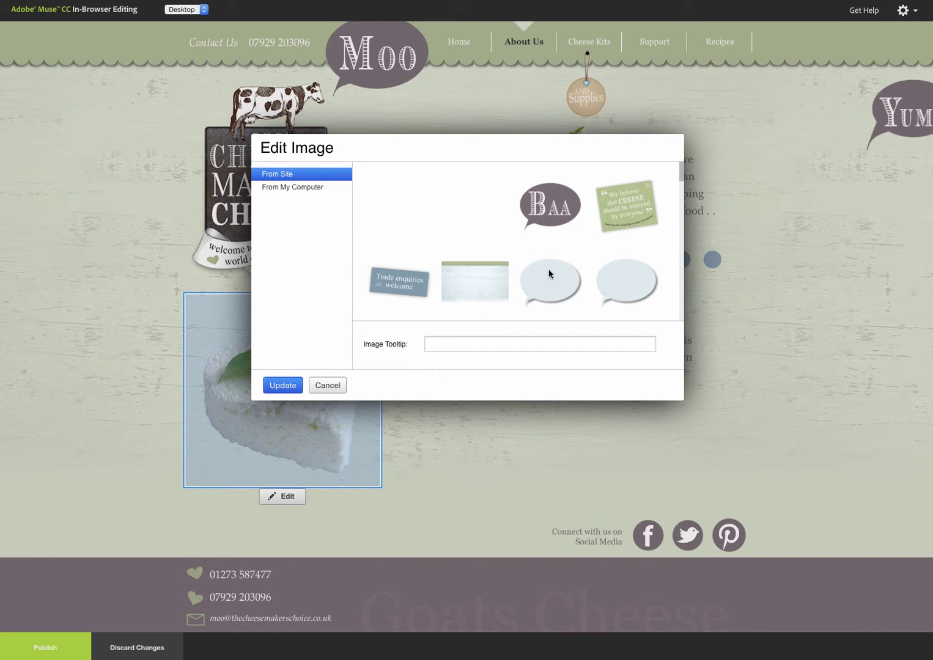
scroll(549, 273, "down", 5)
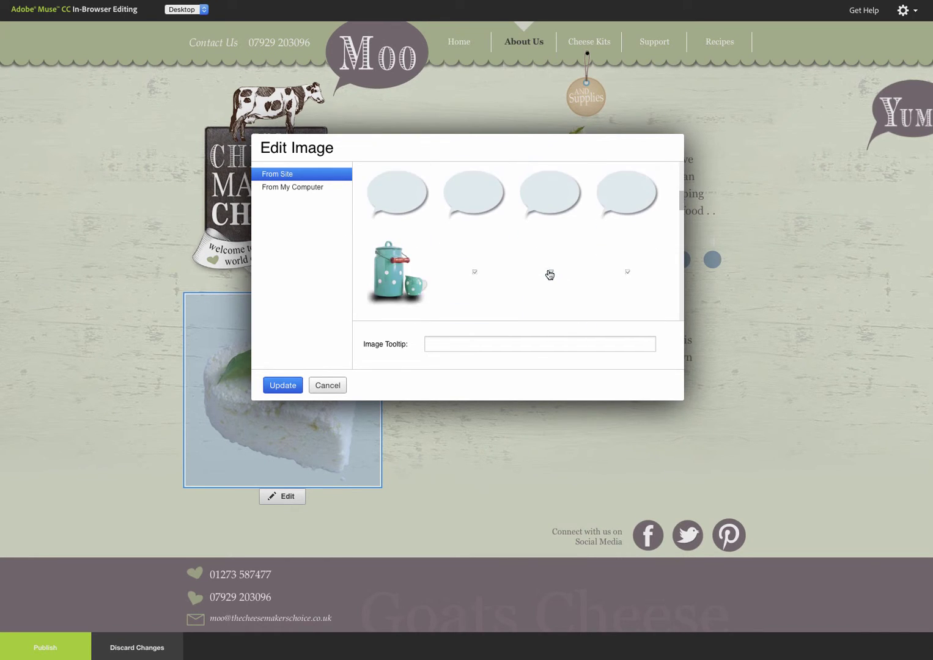
scroll(549, 274, "down", 2)
scroll(548, 275, "down", 2)
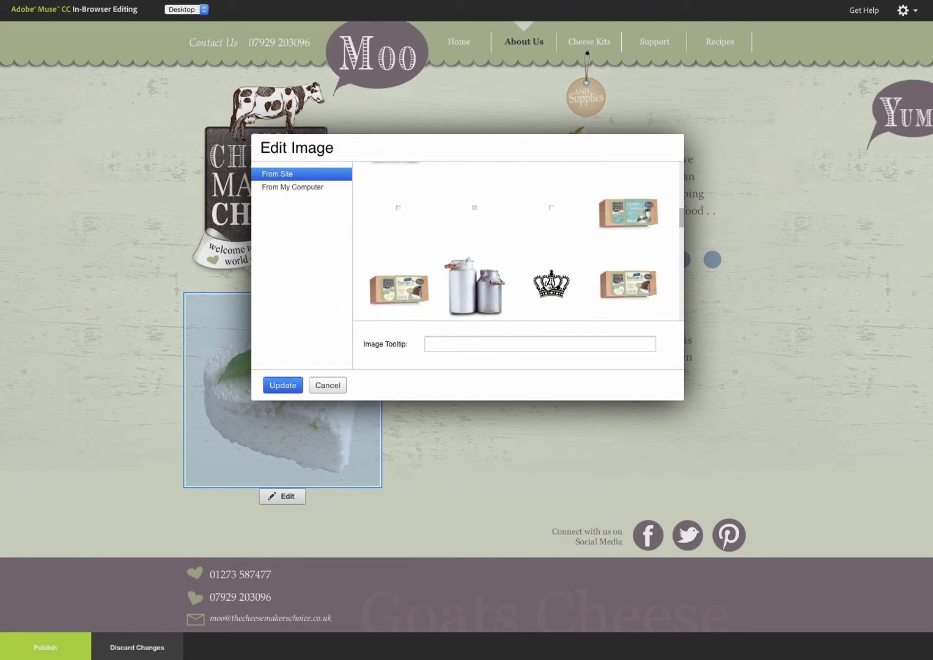
left_click(550, 284)
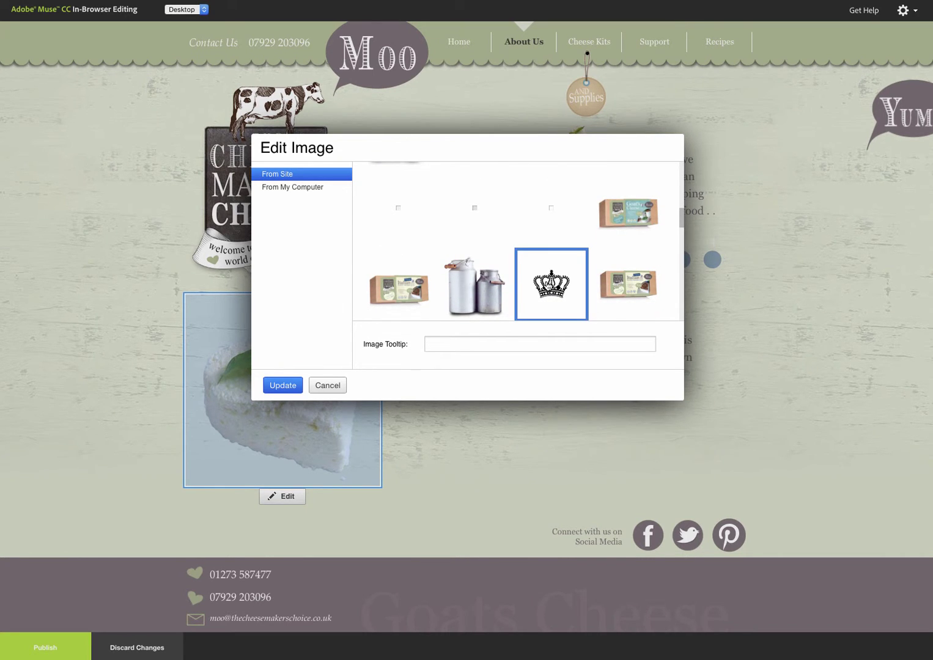
left_click(282, 386)
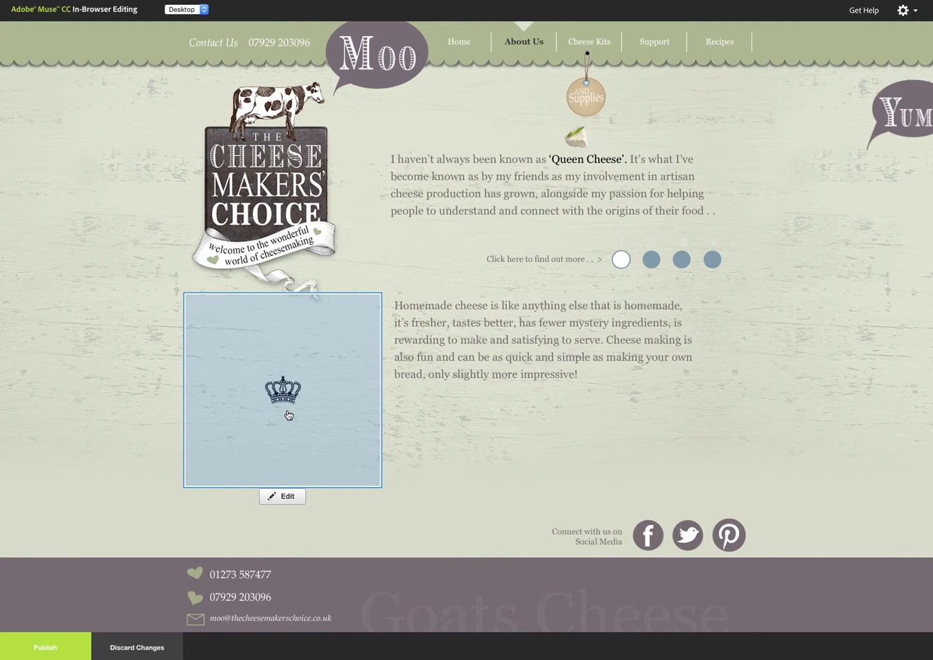
- Discard both unpublished image replacements on the About Us page
left_click(127, 649)
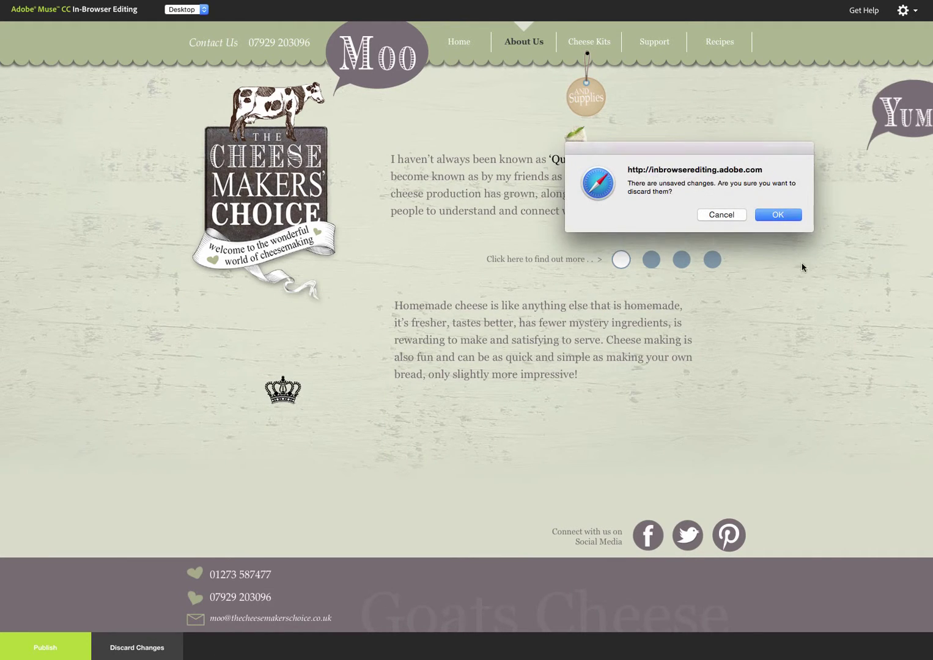
left_click(764, 215)
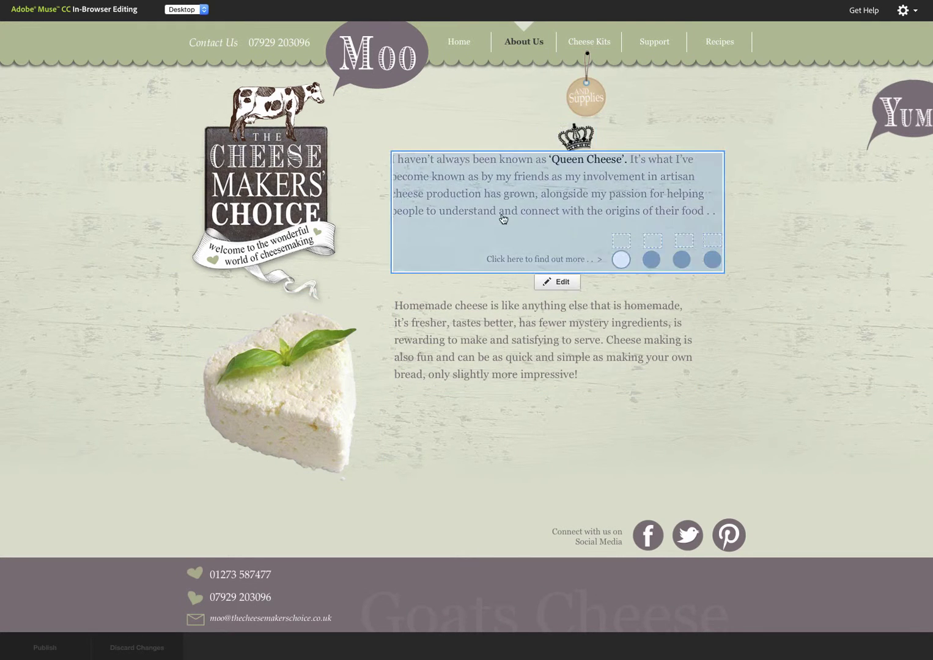
- On the Recipes page, open the '1. Ricotta' heading for editing and close the editor without changes
mouse_move(544, 346)
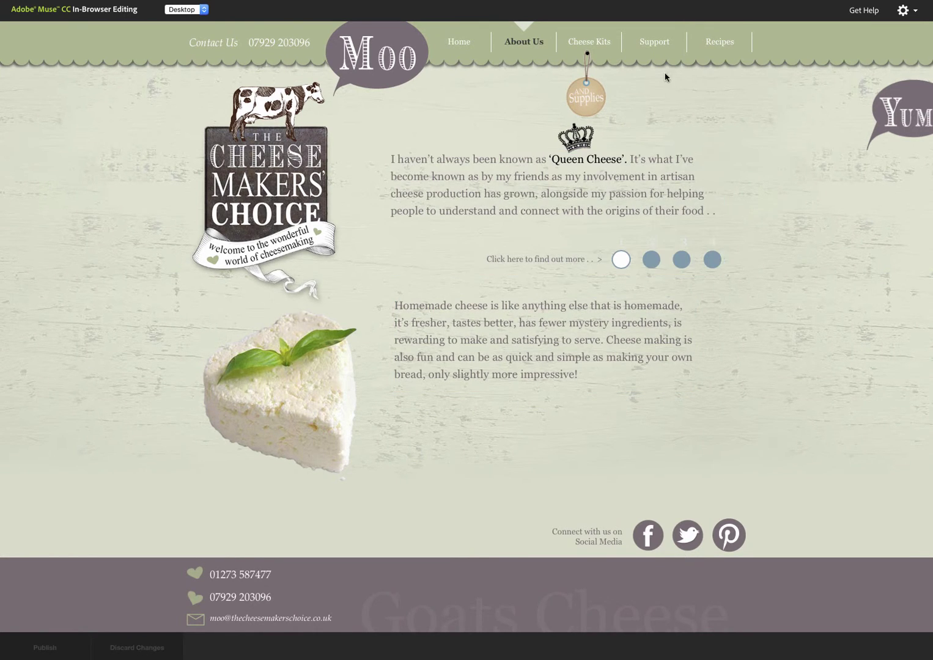
left_click(715, 42)
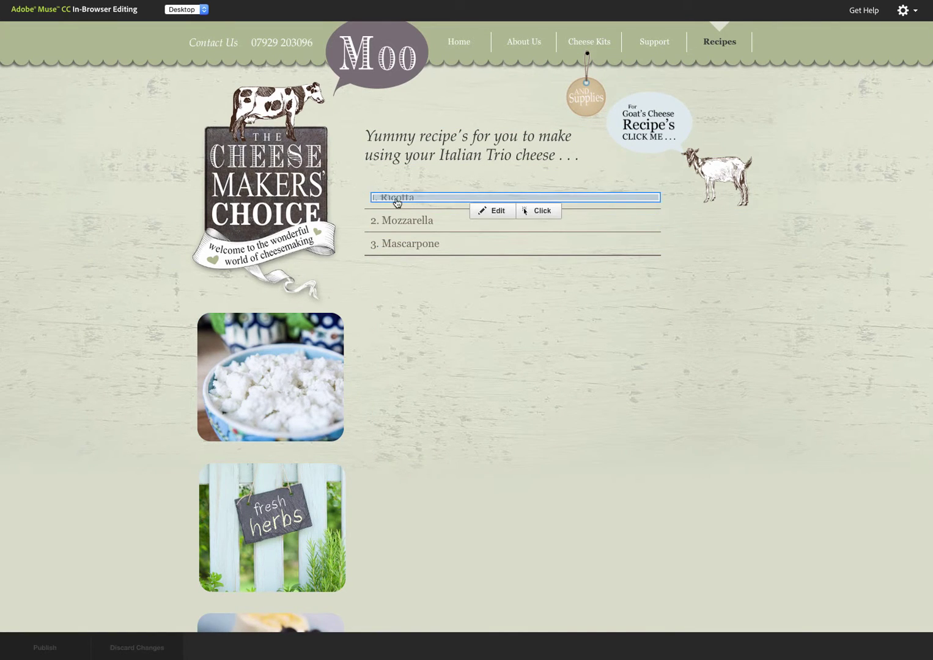
left_click(412, 201)
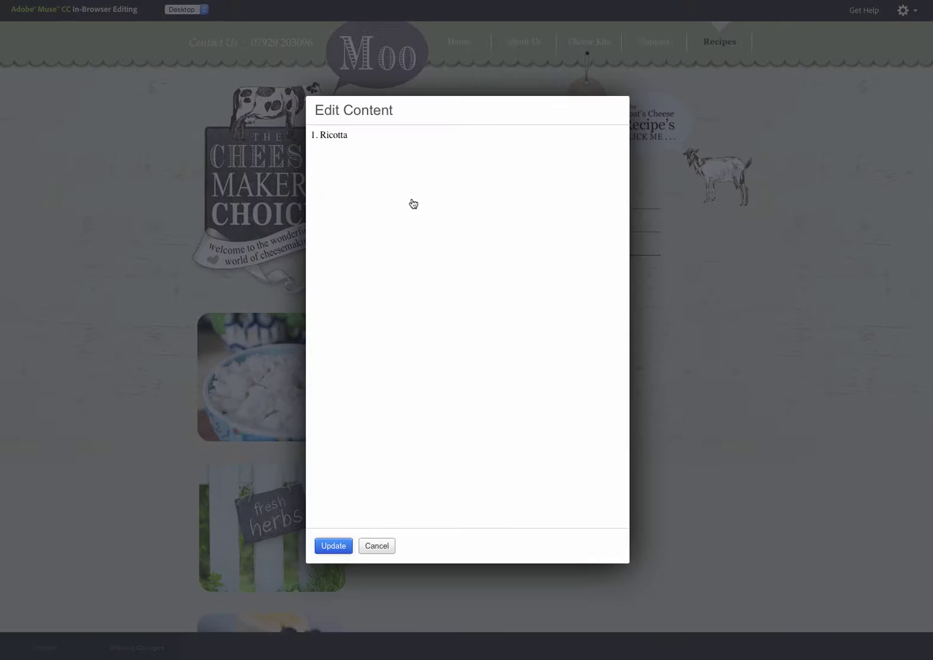
left_click(368, 545)
- Expand the Ricotta section, review its full recipe text in the content editor, and close the editor without changes
mouse_move(402, 198)
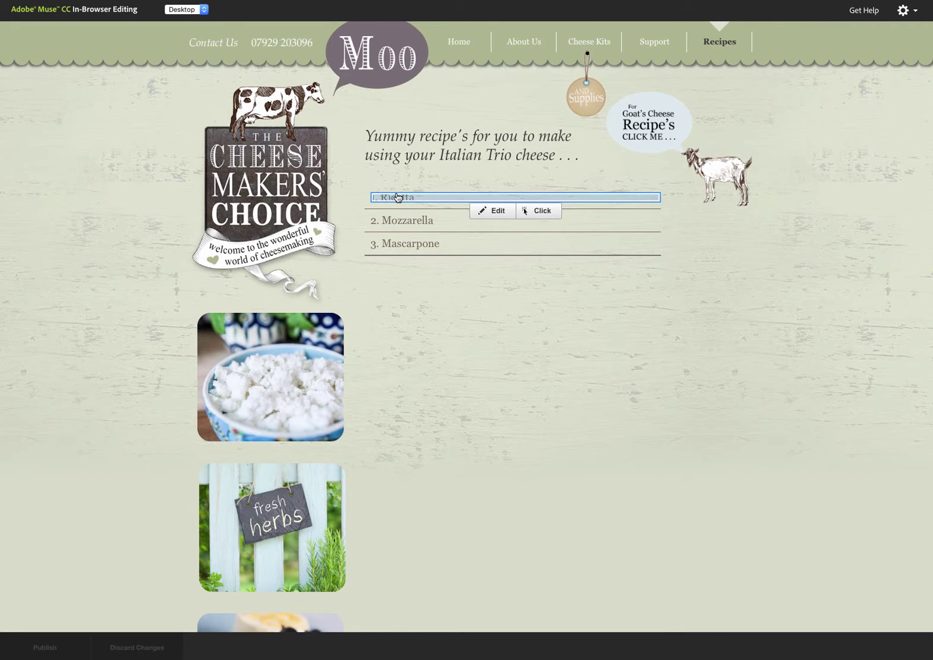
left_click(535, 212)
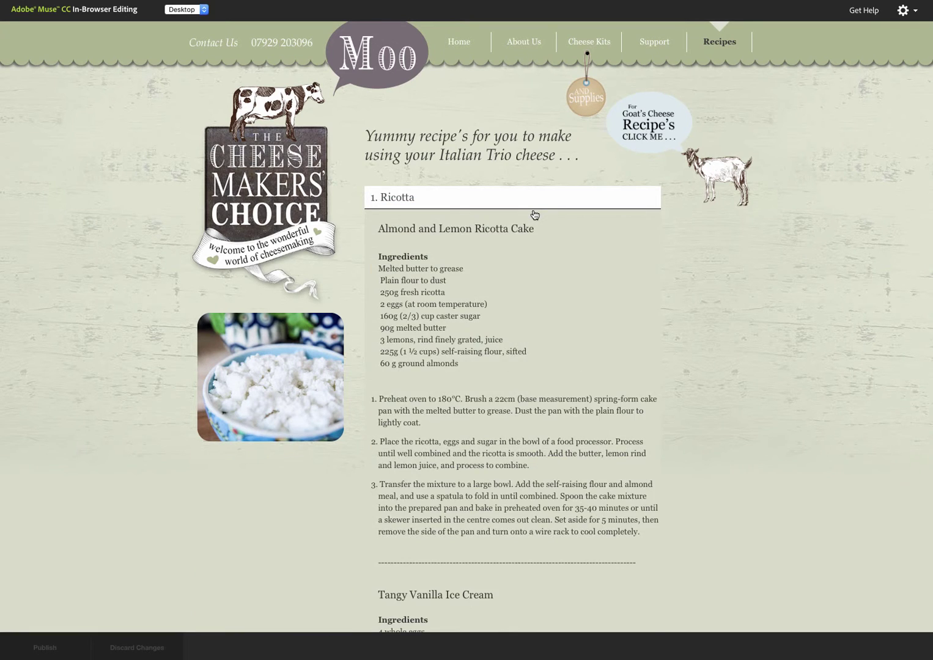
left_click(400, 376)
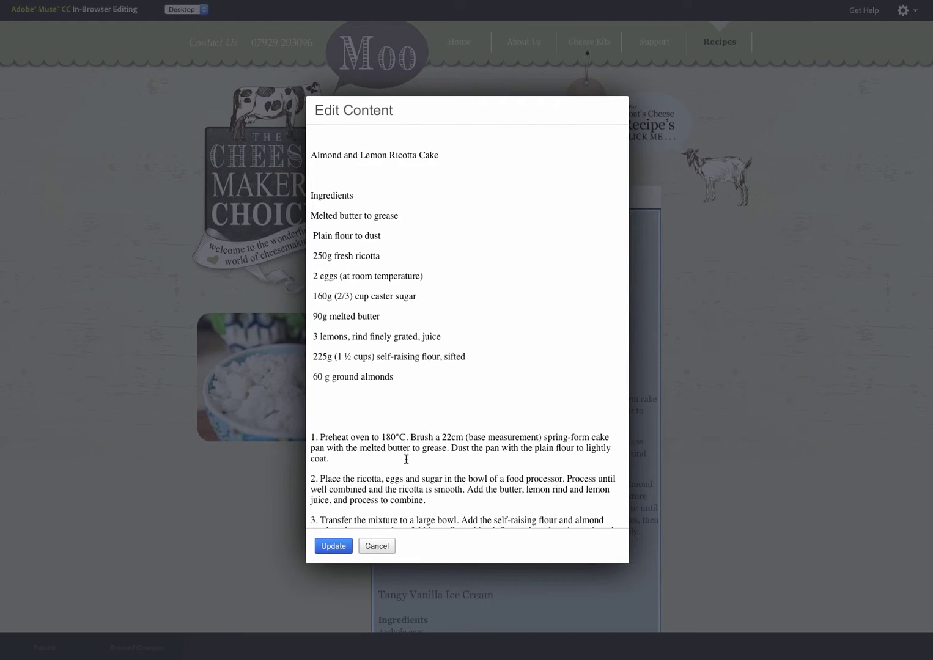
scroll(406, 457, "down", 4)
scroll(407, 457, "down", 6)
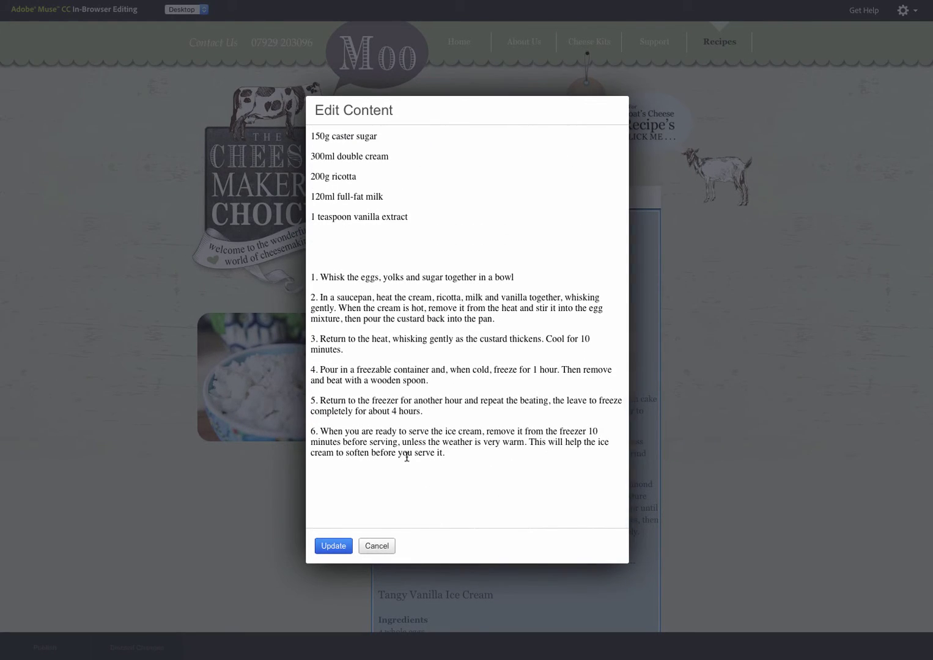
scroll(406, 457, "up", 9)
scroll(406, 457, "up", 2)
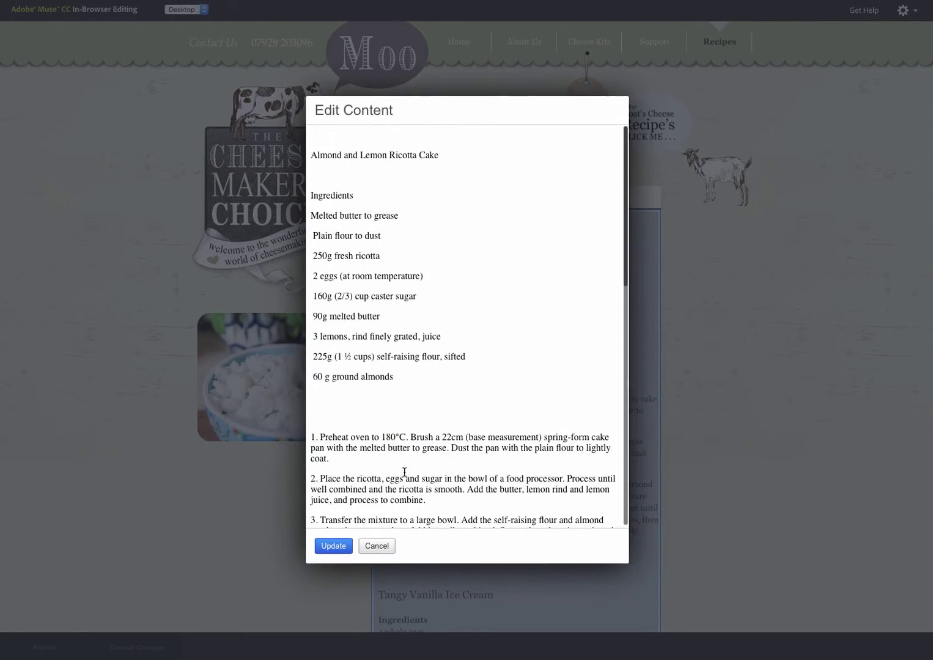
left_click(370, 546)
mouse_move(392, 197)
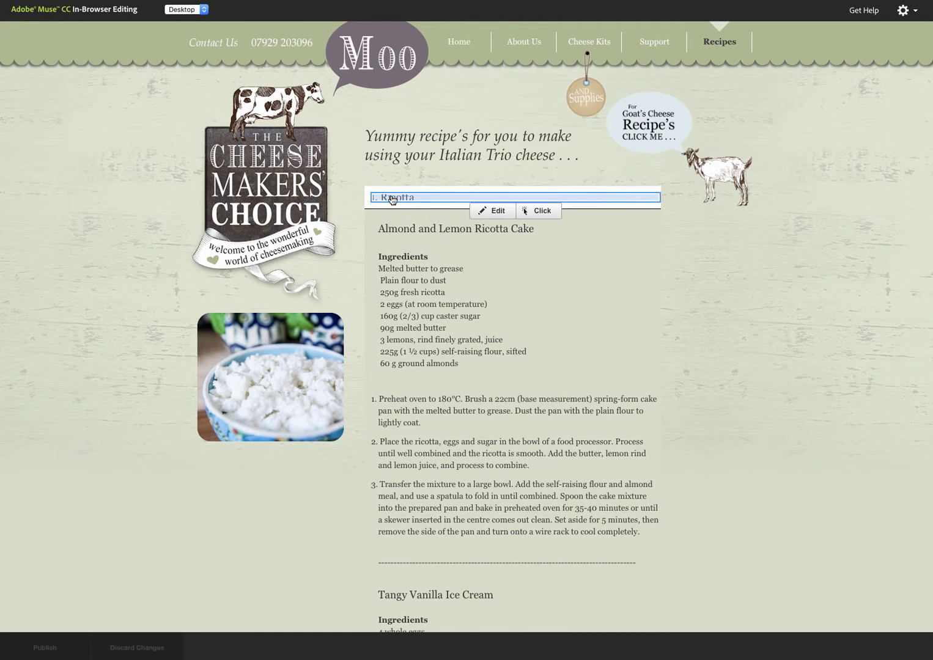
mouse_move(636, 142)
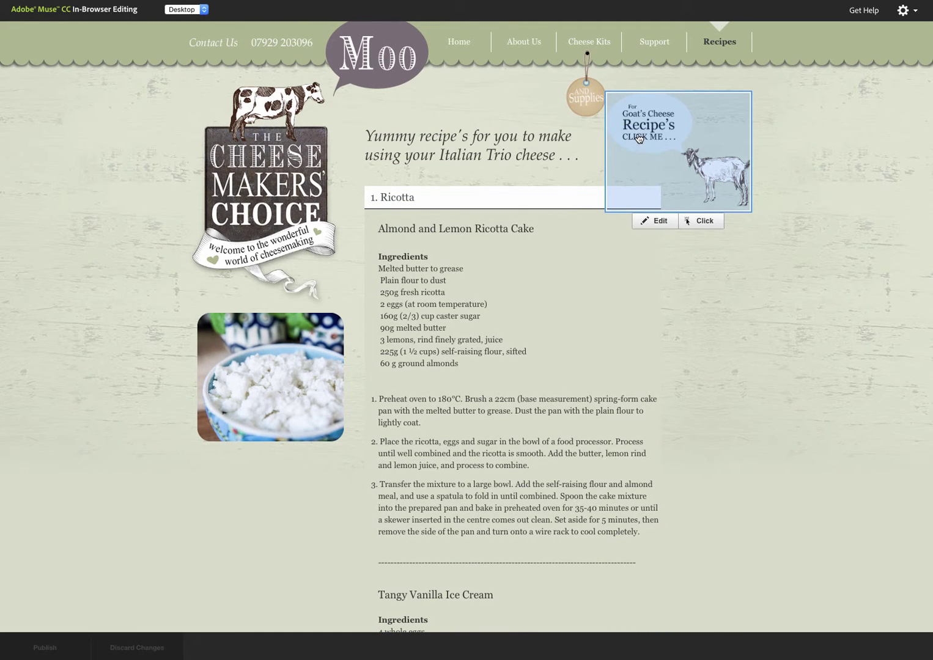